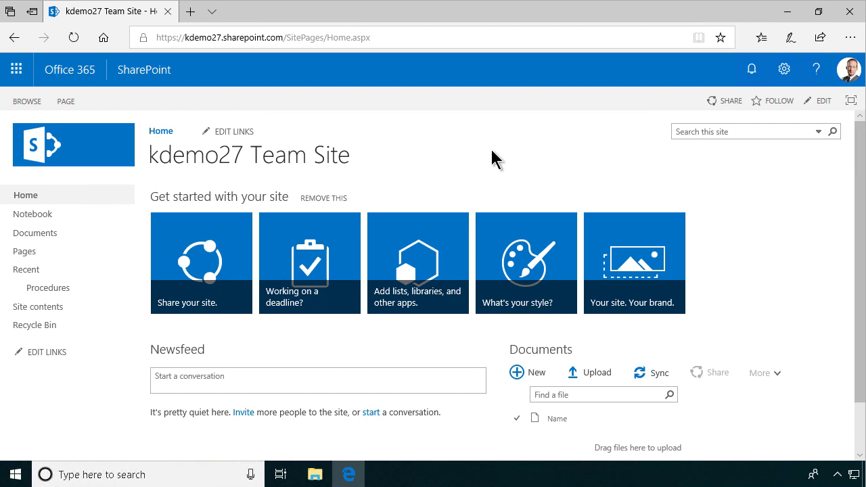
# Add a Custom List app named 'Computers' to the team site
pyautogui.click(784, 69)
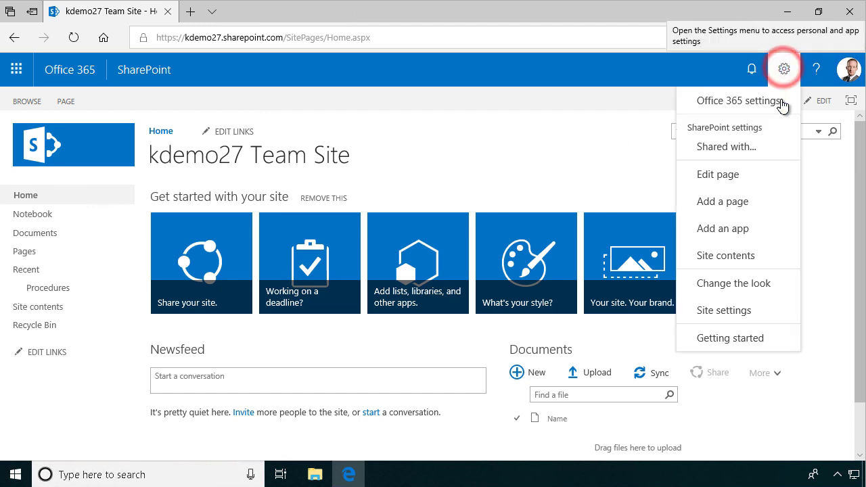
pyautogui.click(742, 230)
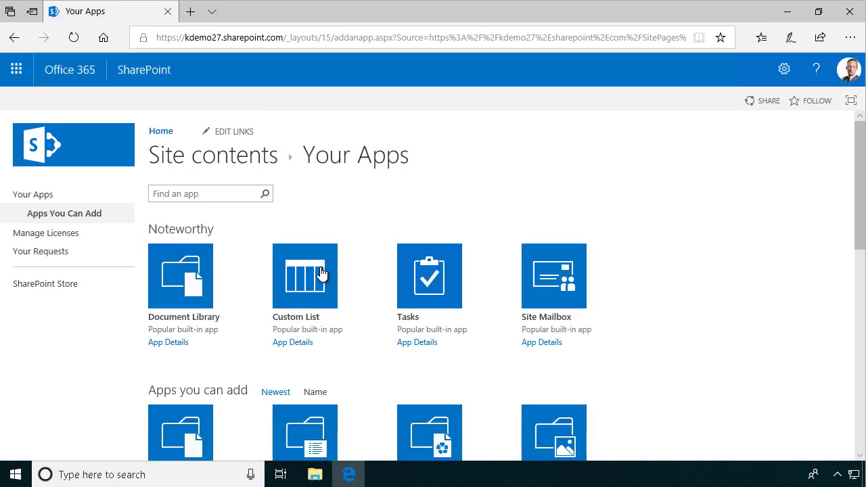
pyautogui.click(318, 274)
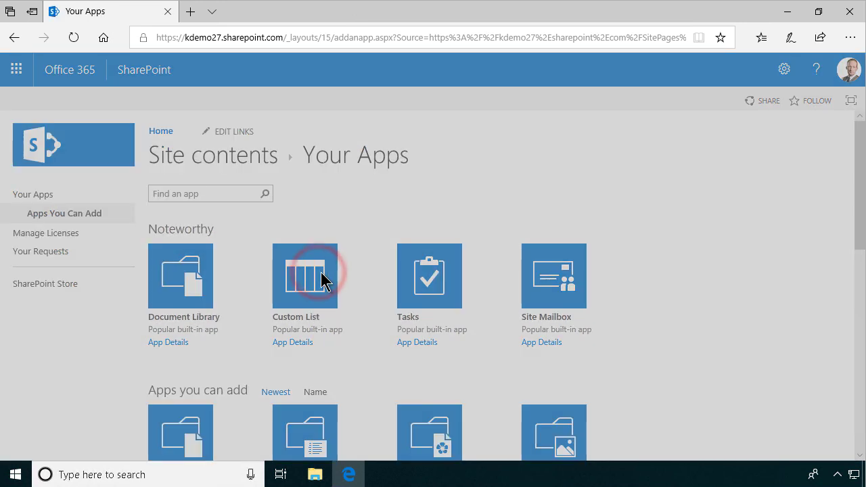
pyautogui.write('Computers')
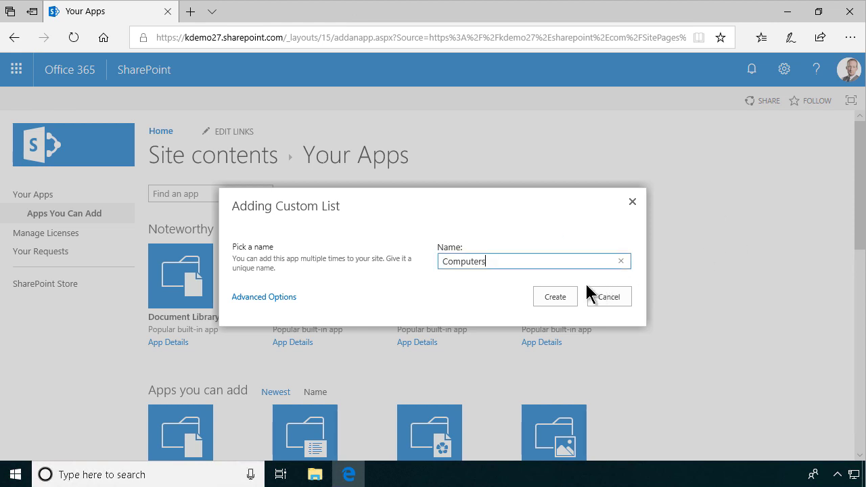
pyautogui.click(557, 295)
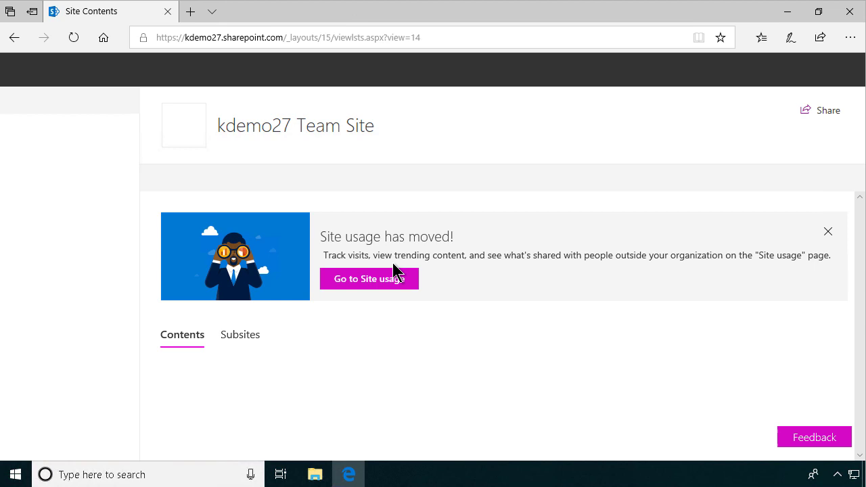
# In the Computers list settings, set versioning to create a version on each item edit
pyautogui.scroll(-3, 348, 390)
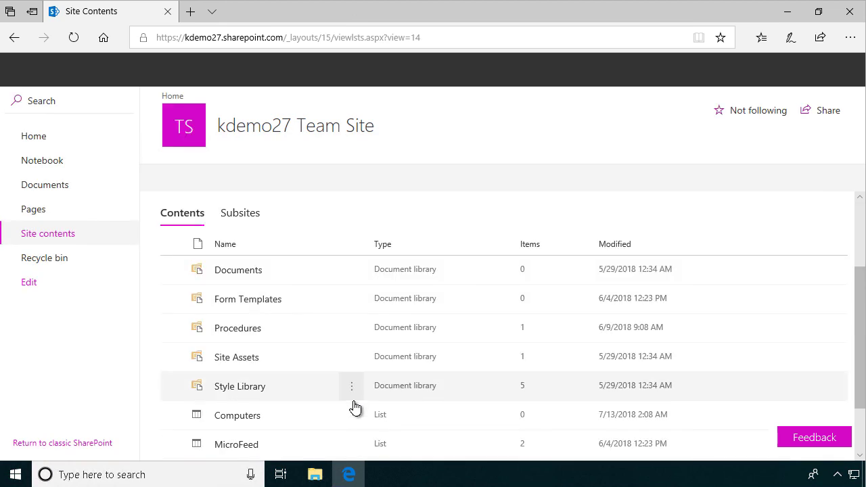
pyautogui.click(351, 375)
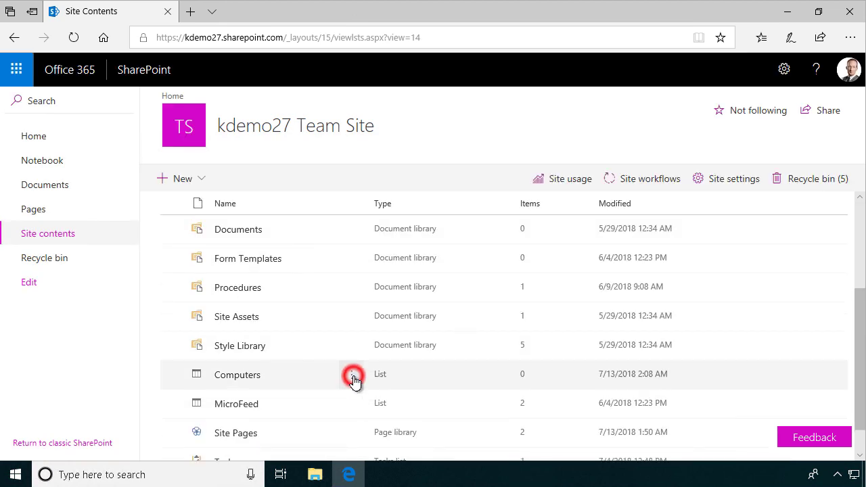
pyautogui.click(368, 331)
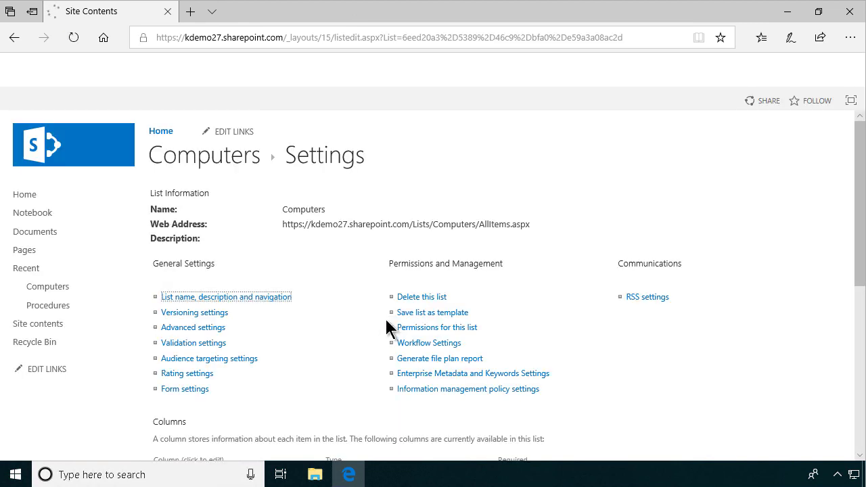
pyautogui.click(195, 315)
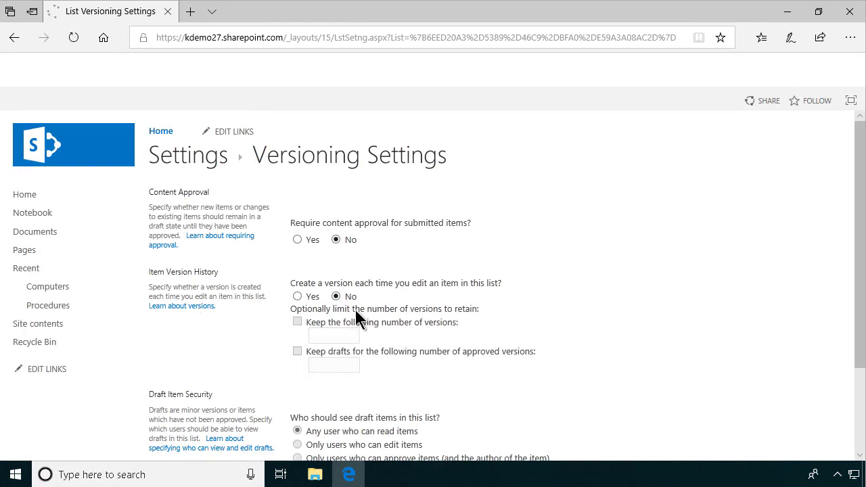
pyautogui.click(297, 296)
pyautogui.scroll(-2, 601, 335)
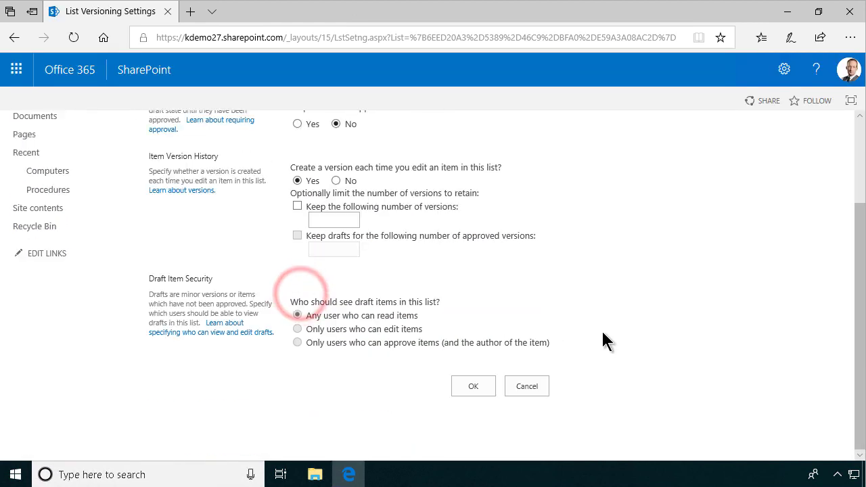
pyautogui.click(471, 386)
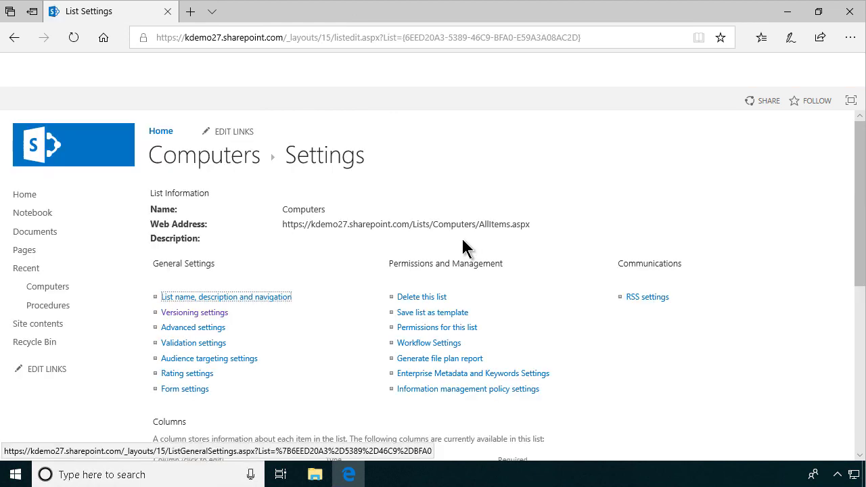
# Rename the Title column to 'Comment' and set Require information to No
pyautogui.scroll(-3, 386, 273)
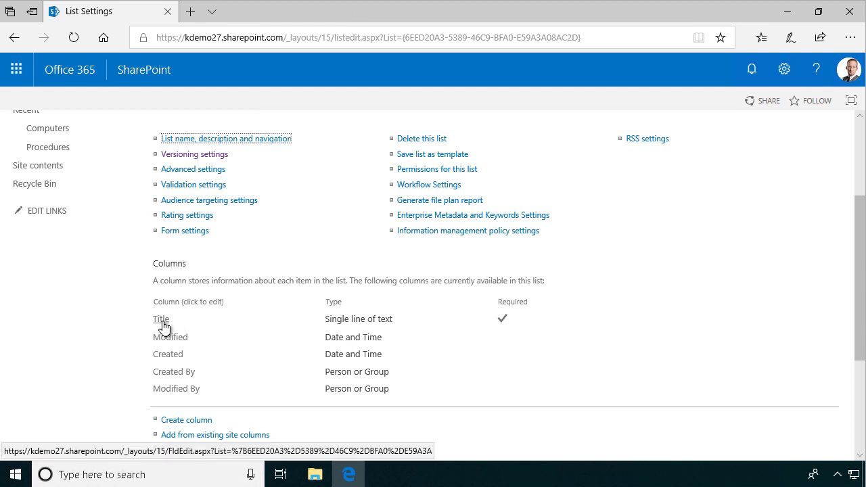
pyautogui.click(161, 319)
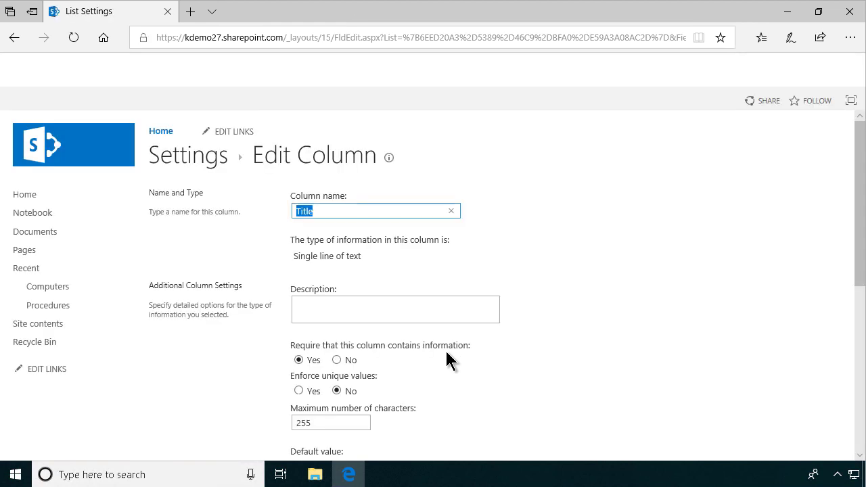
pyautogui.write('C')
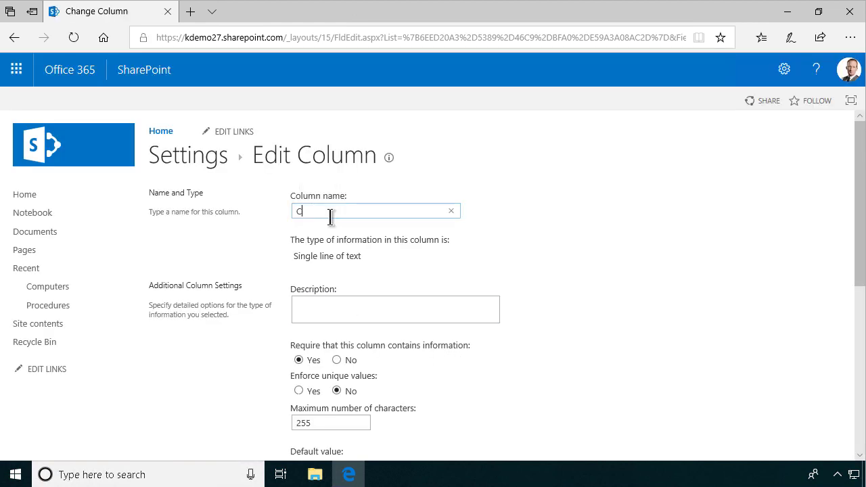
pyautogui.write('omments')
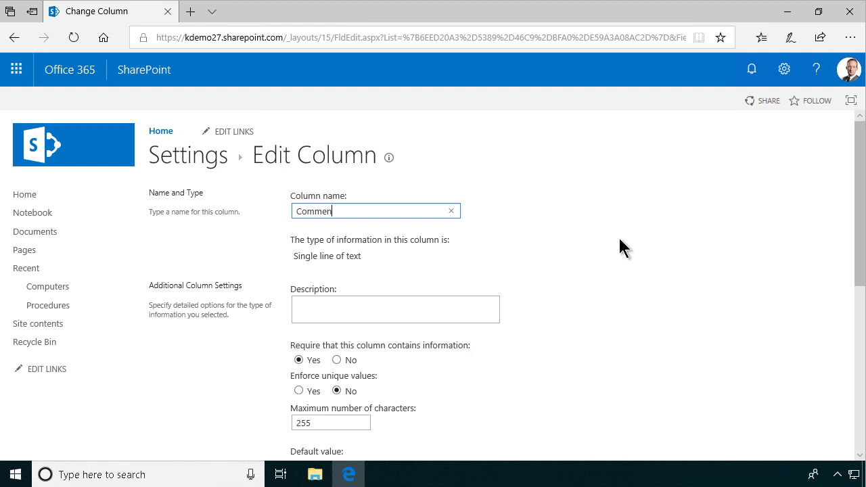
pyautogui.scroll(-3, 618, 236)
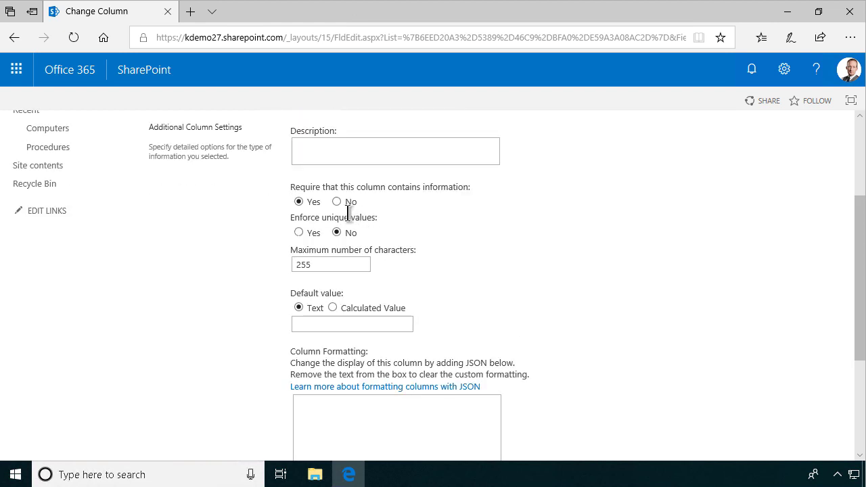
pyautogui.click(337, 203)
pyautogui.scroll(-3, 713, 341)
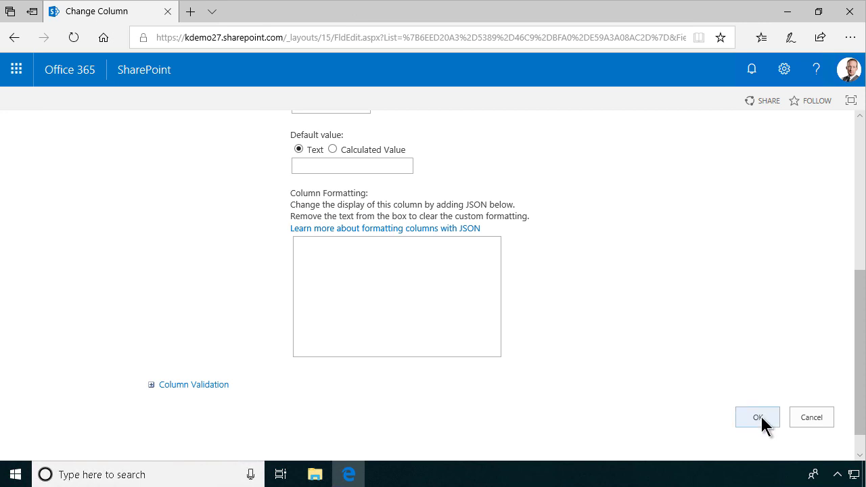
pyautogui.click(757, 417)
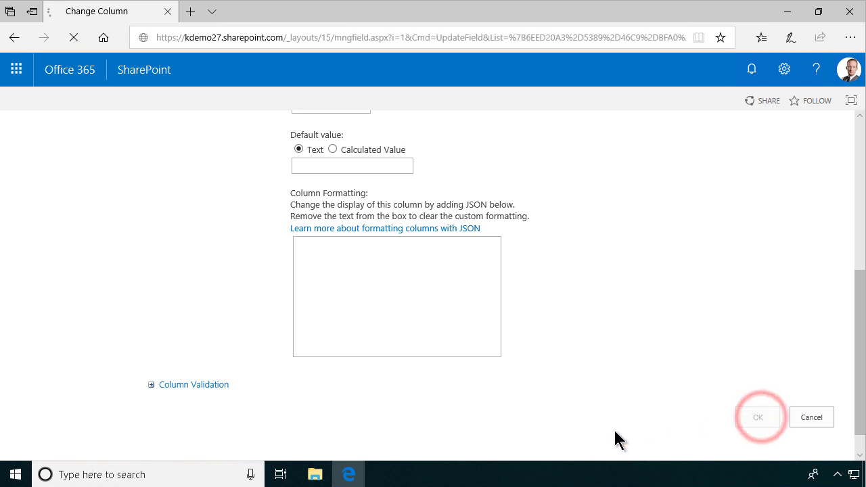
pyautogui.scroll(-2, 266, 420)
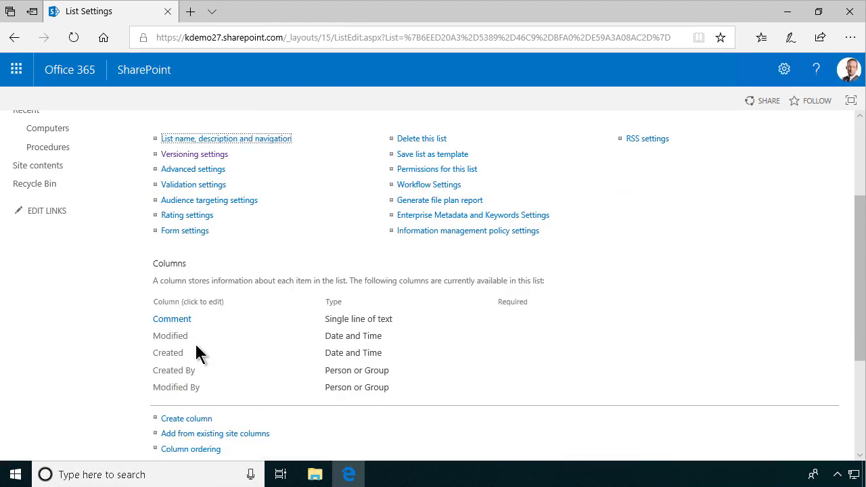
# Start a new choice column named 'Type' with the choices Tablet, Laptop and Desktop
pyautogui.click(190, 421)
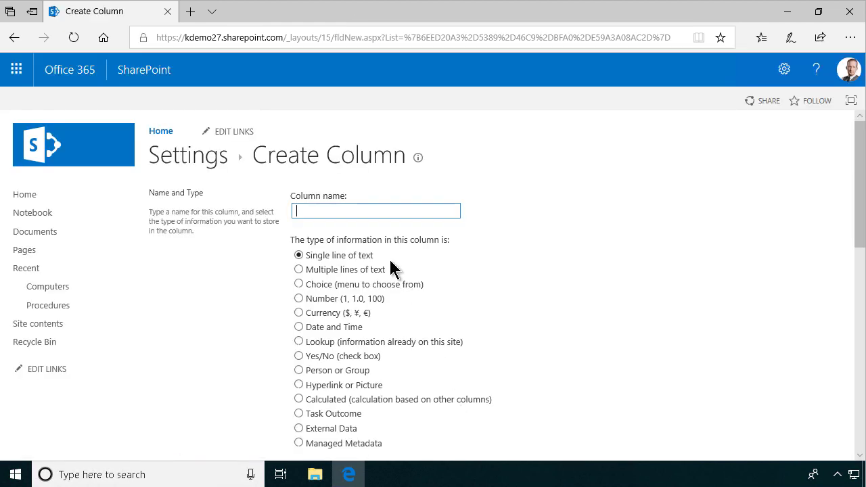
pyautogui.write('Type')
pyautogui.click(299, 285)
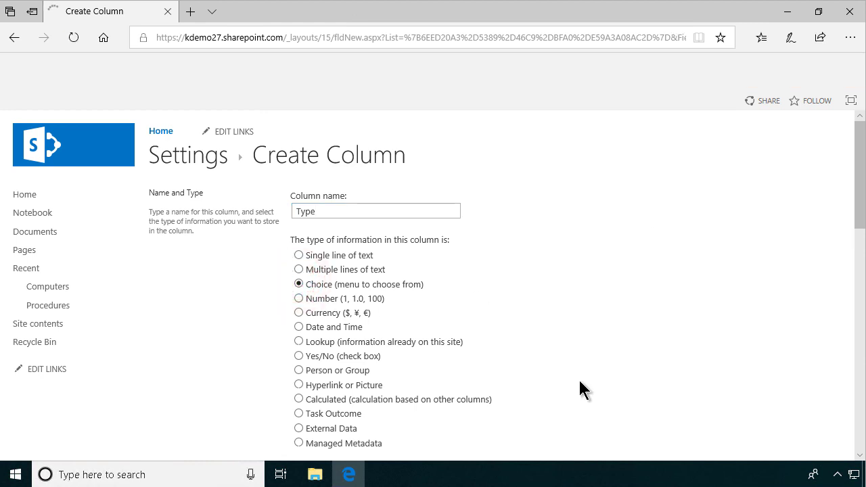
pyautogui.scroll(-3, 579, 379)
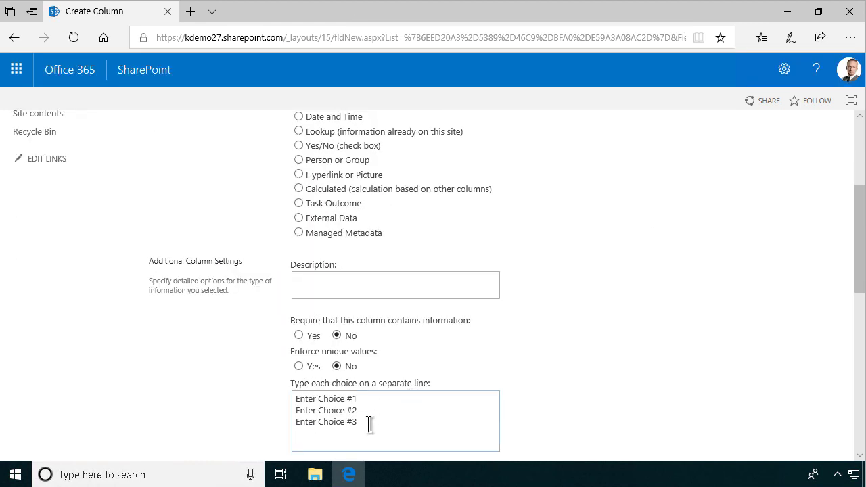
pyautogui.moveTo(370, 424); pyautogui.dragTo(226, 362)
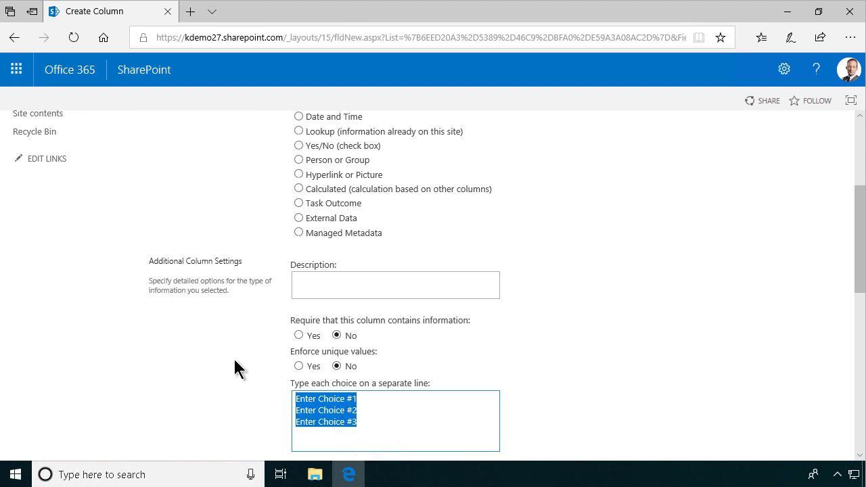
pyautogui.write('Tablet')
pyautogui.press('Return')
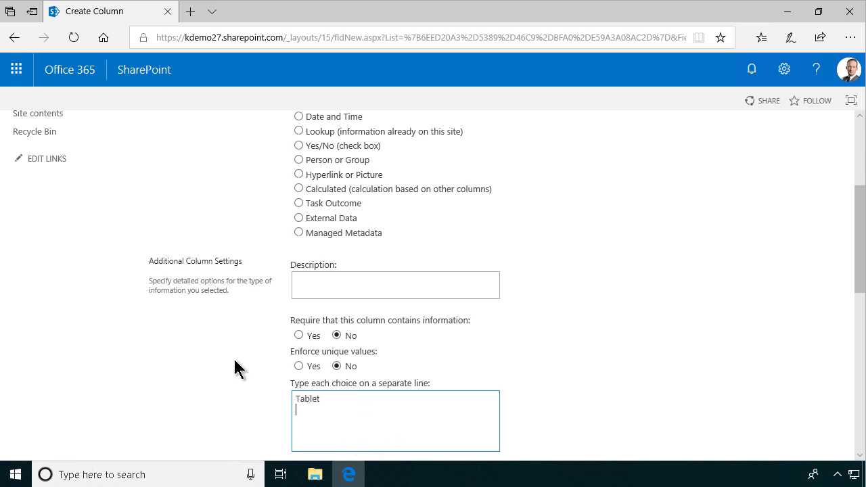
pyautogui.write('Laptop')
pyautogui.press('Return')
pyautogui.write('Desktop')
# Reorder the choices to Desktop, Laptop, Tablet
pyautogui.hotkey('shift', 'Home')
pyautogui.press('BackSpace')
pyautogui.press('BackSpace')
pyautogui.hotkey('ctrl', 'z')
pyautogui.hotkey('ctrl', 'z')
pyautogui.hotkey('ctrl', 'z')
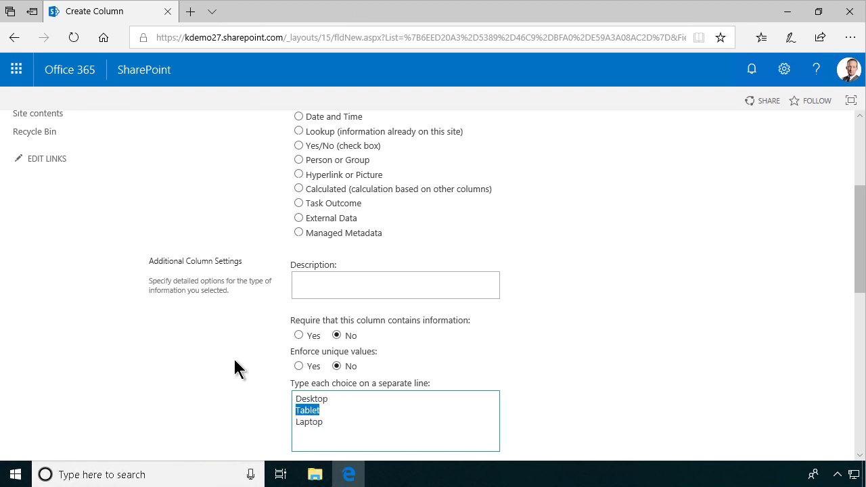
pyautogui.press('Delete')
pyautogui.press('Delete')
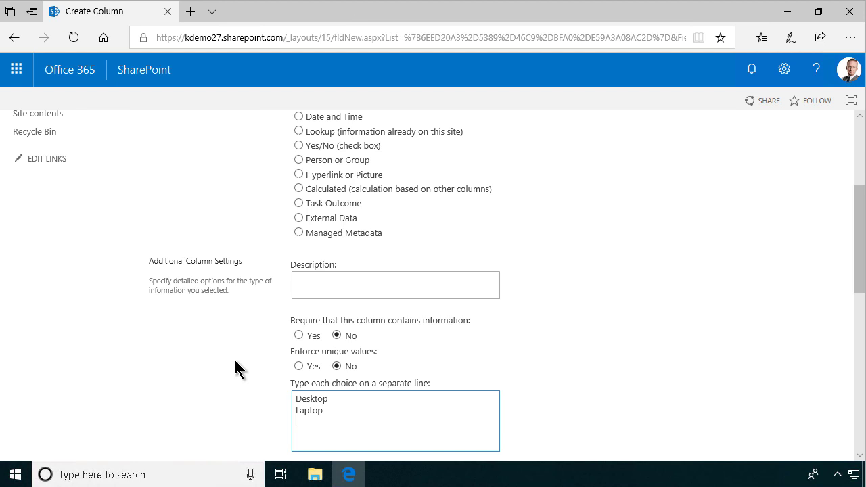
pyautogui.hotkey('ctrl', 'z')
# Set the column's default value to Laptop
pyautogui.scroll(-2, 643, 387)
pyautogui.scroll(-2, 310, 418)
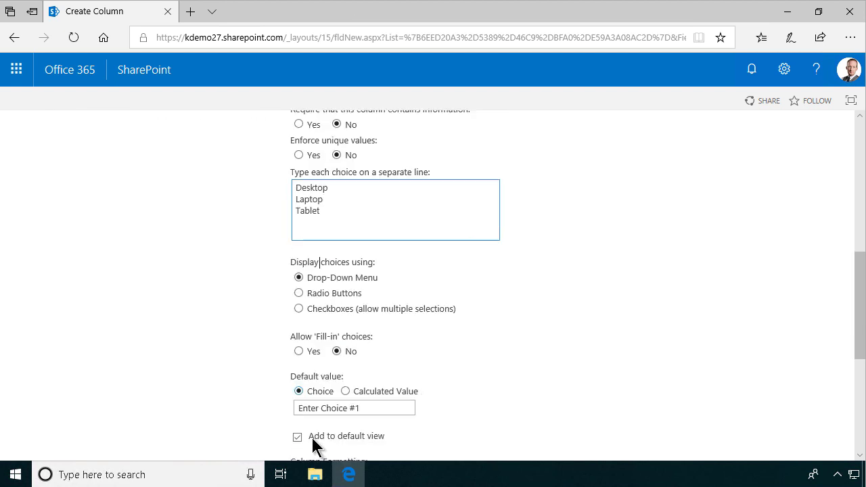
pyautogui.tripleClick(364, 408)
pyautogui.write('Desktop')
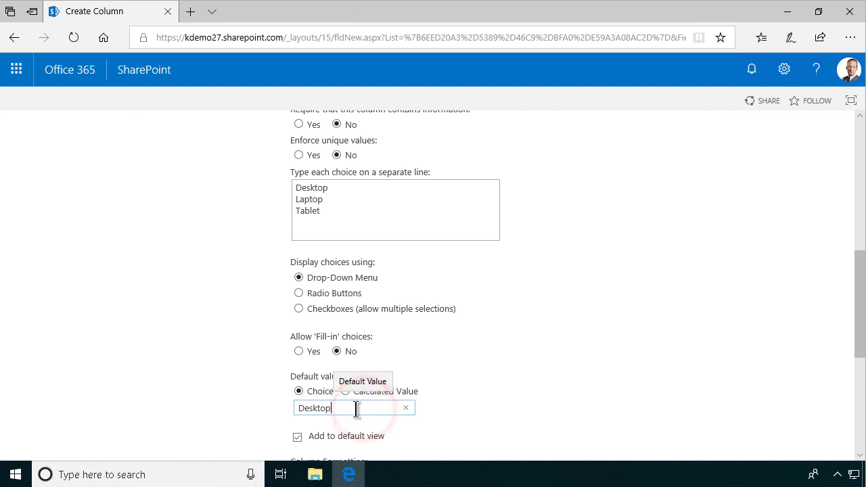
pyautogui.doubleClick(315, 199)
pyautogui.hotkey('ctrl', 'c')
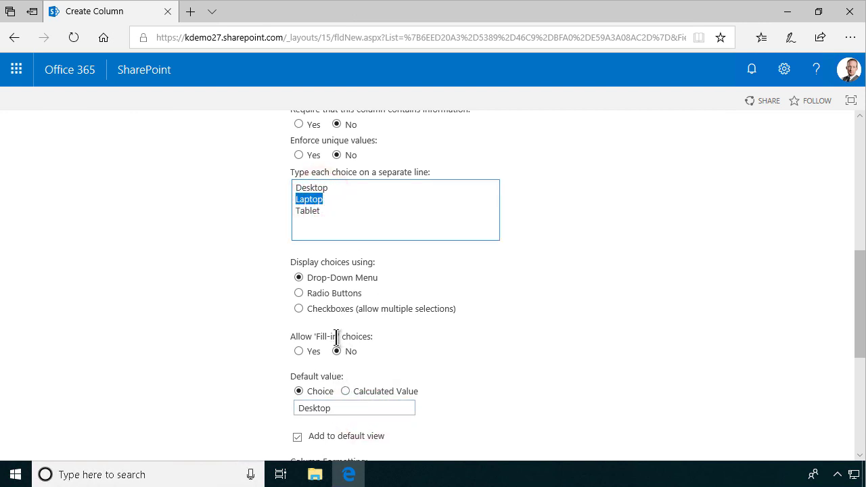
pyautogui.doubleClick(330, 406)
pyautogui.hotkey('ctrl', 'v')
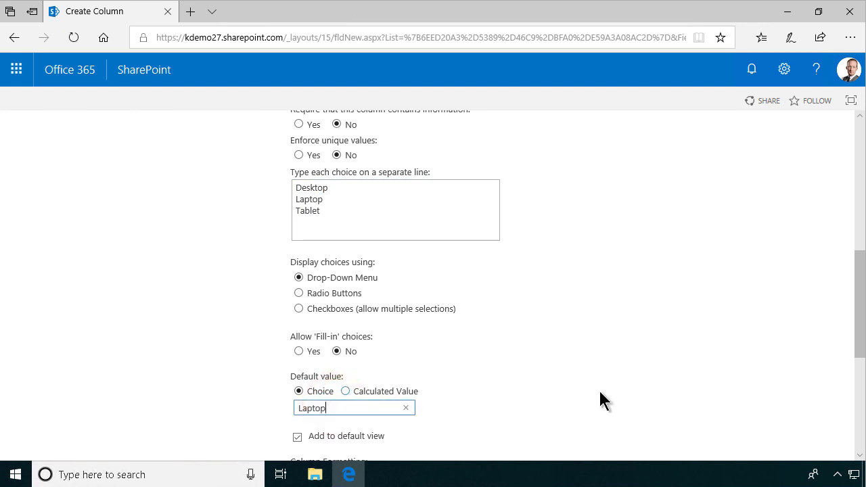
# Make the column required and submit it, triggering the name-already-in-use warning
pyautogui.scroll(1, 599, 389)
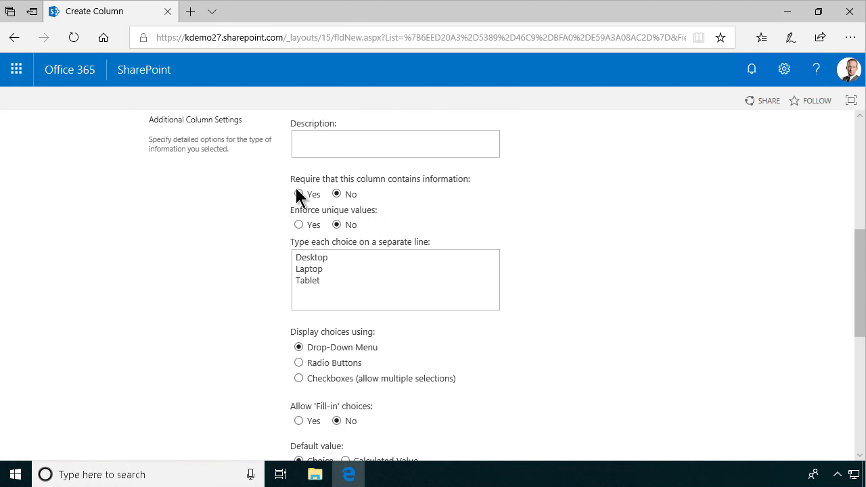
pyautogui.click(299, 195)
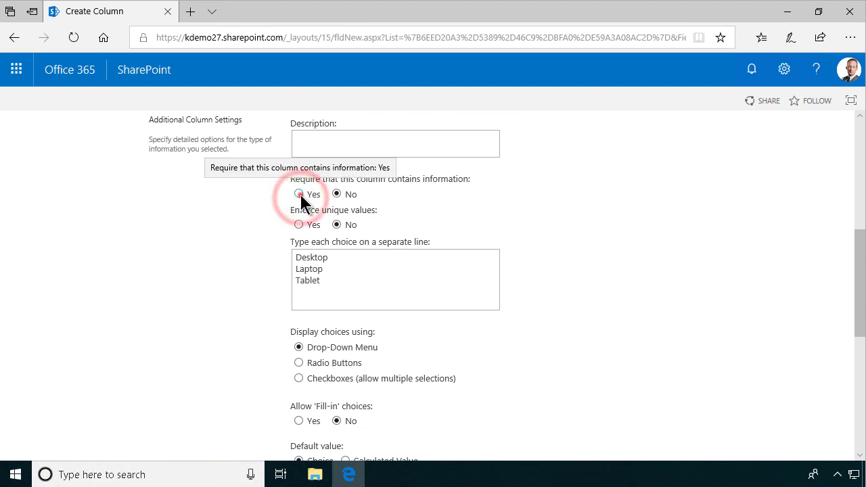
pyautogui.scroll(-2, 540, 233)
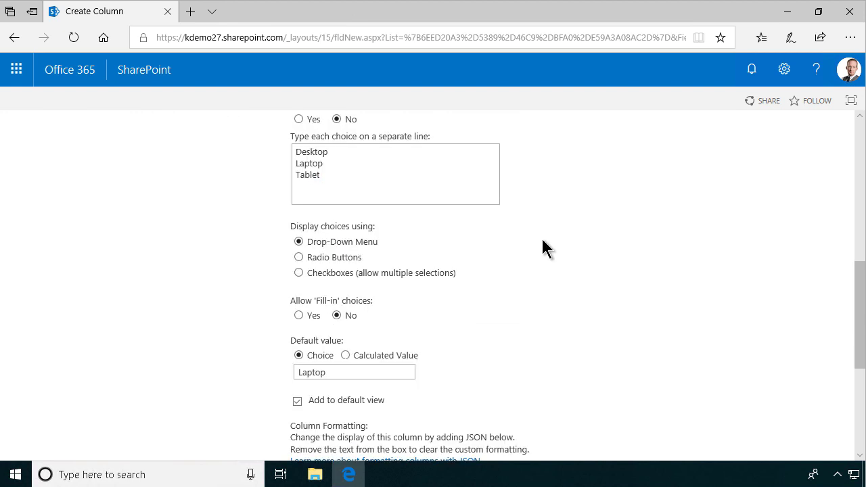
pyautogui.scroll(-3, 545, 251)
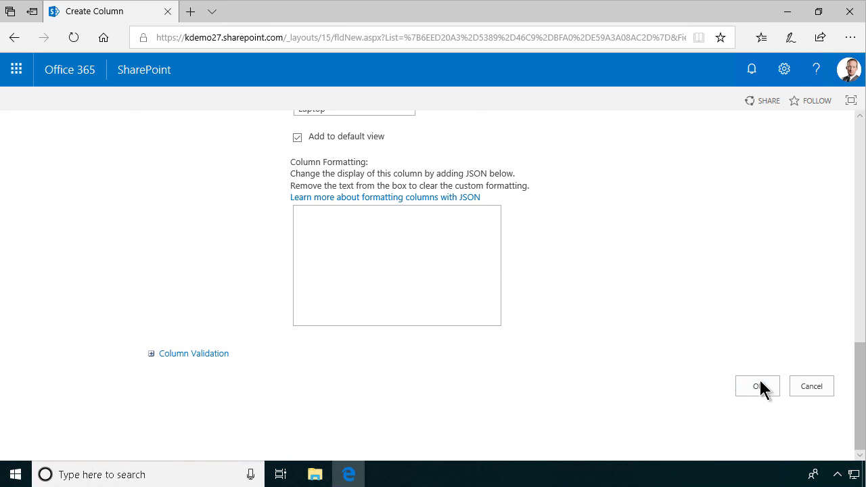
pyautogui.click(758, 387)
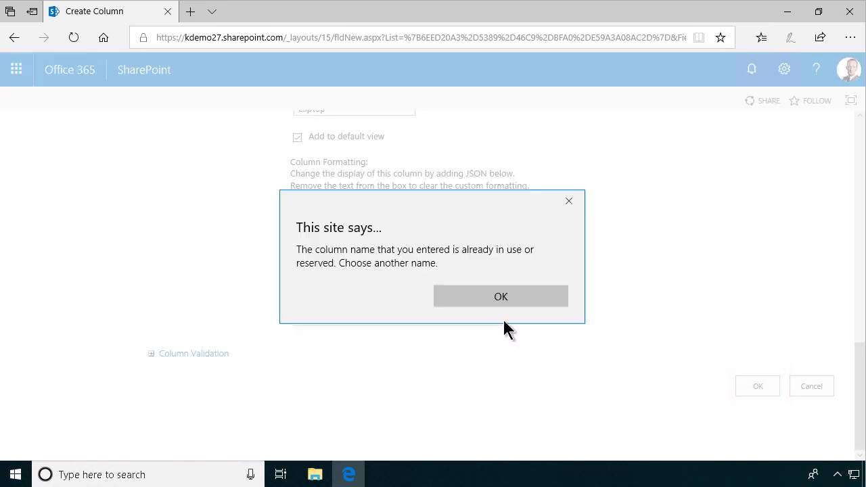
# Dismiss the warning, rename the choice column to 'Type of computer' and save it
pyautogui.click(480, 298)
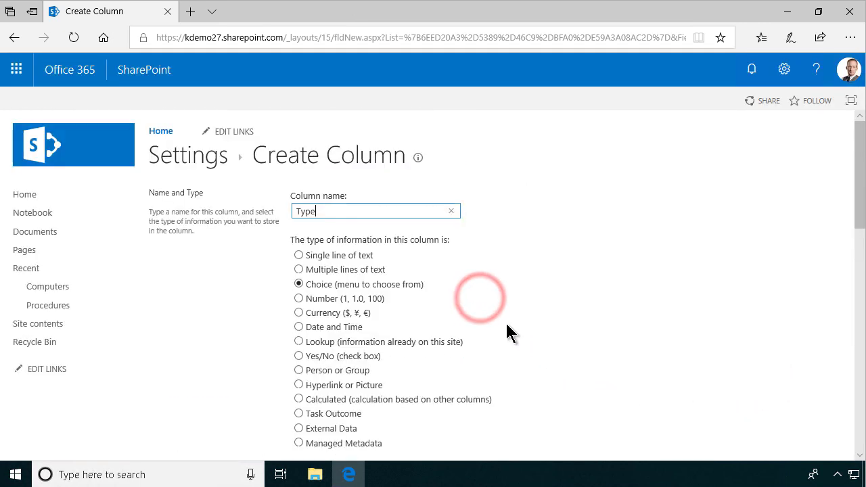
pyautogui.write('of')
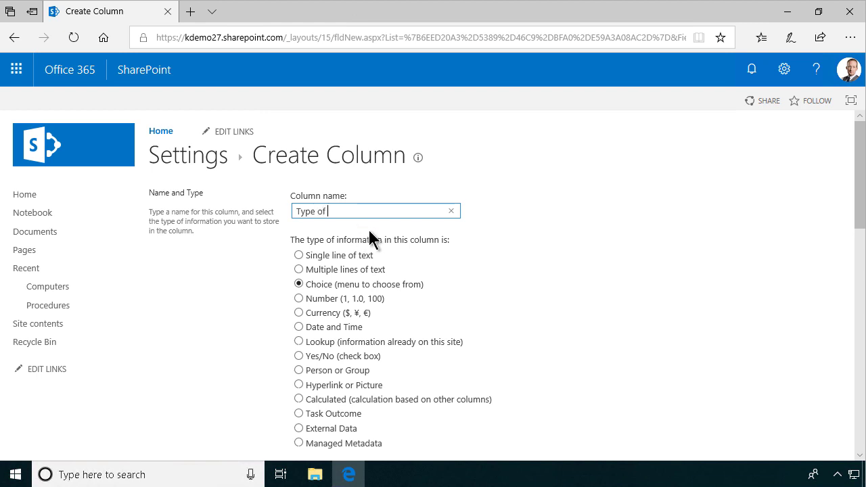
pyautogui.write(' computer')
pyautogui.scroll(-15, 617, 364)
pyautogui.click(757, 422)
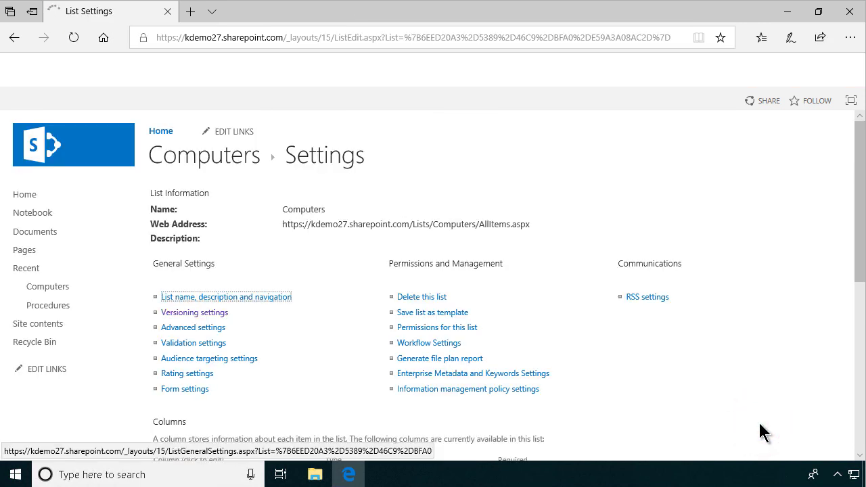
pyautogui.scroll(-3, 368, 395)
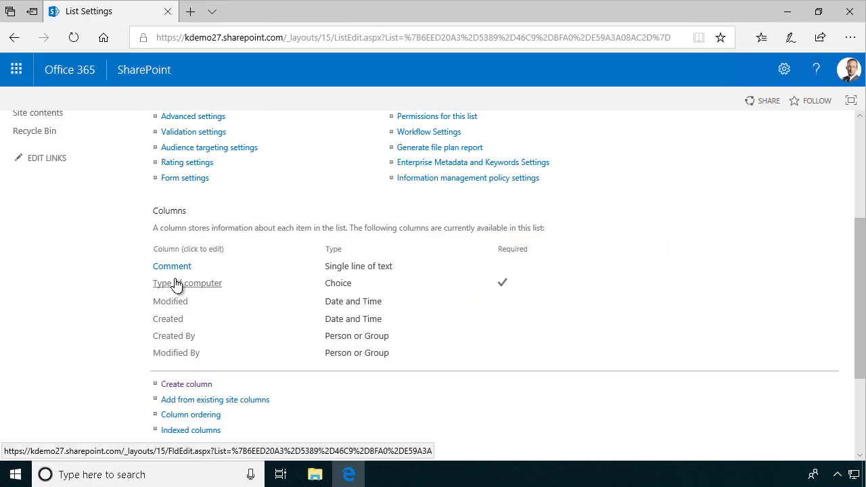
# Create a required Person or Group column named 'User' and save it
pyautogui.click(199, 389)
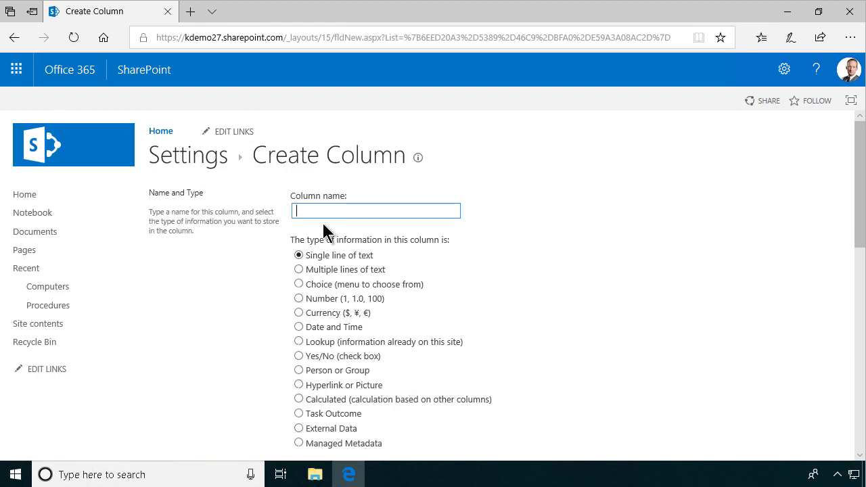
pyautogui.write('User')
pyautogui.press('BackSpace')
pyautogui.click(299, 370)
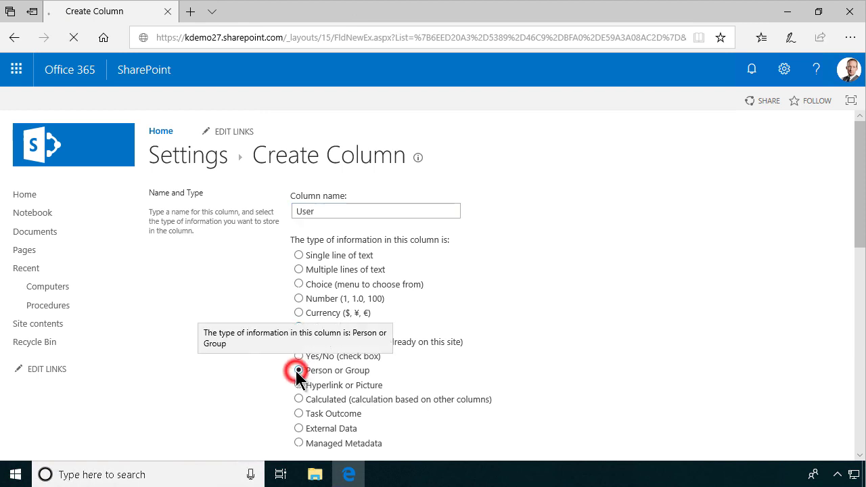
pyautogui.scroll(-3, 692, 406)
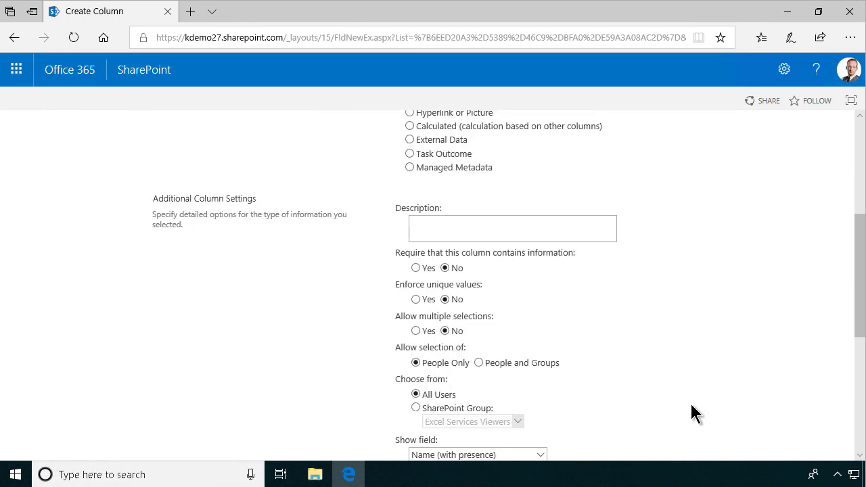
pyautogui.click(416, 268)
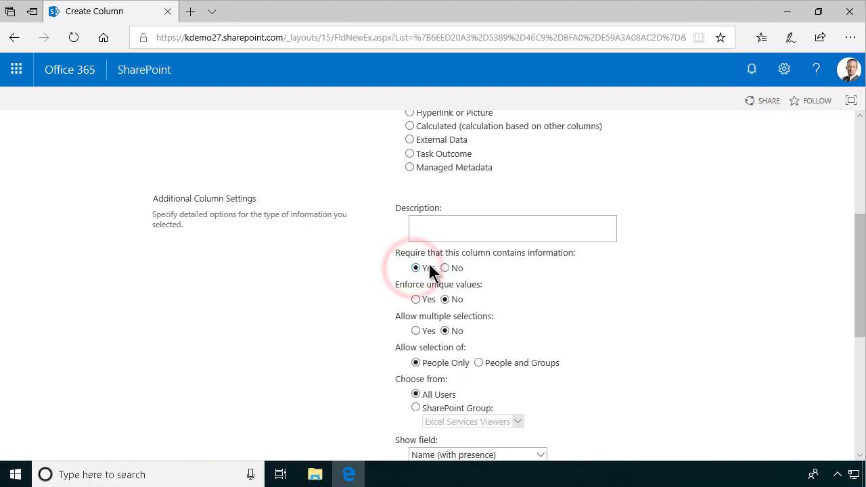
pyautogui.scroll(-1, 518, 319)
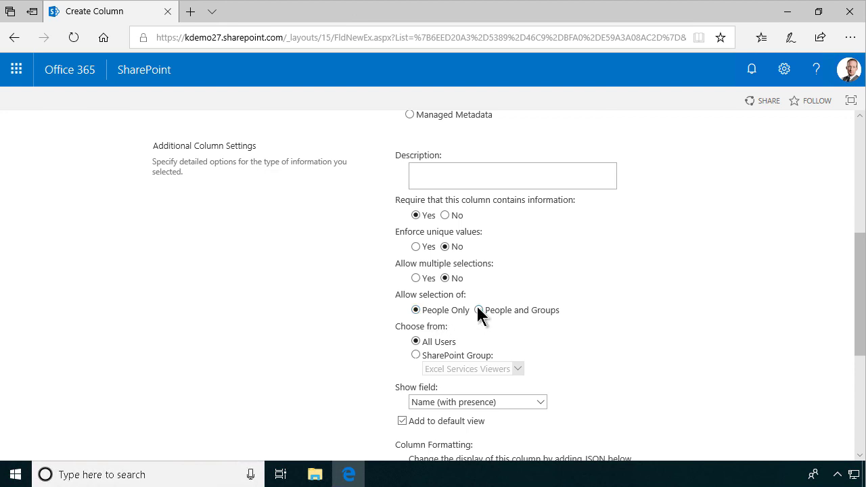
pyautogui.scroll(-4, 539, 380)
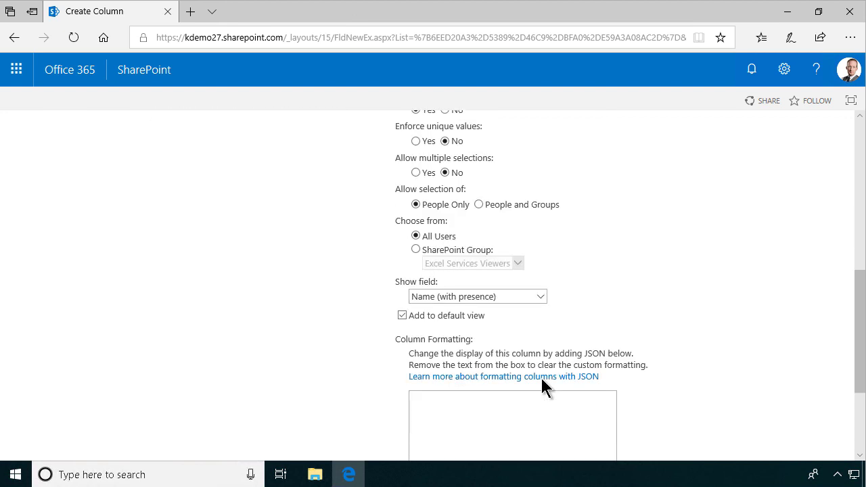
pyautogui.scroll(-1, 541, 382)
pyautogui.click(758, 398)
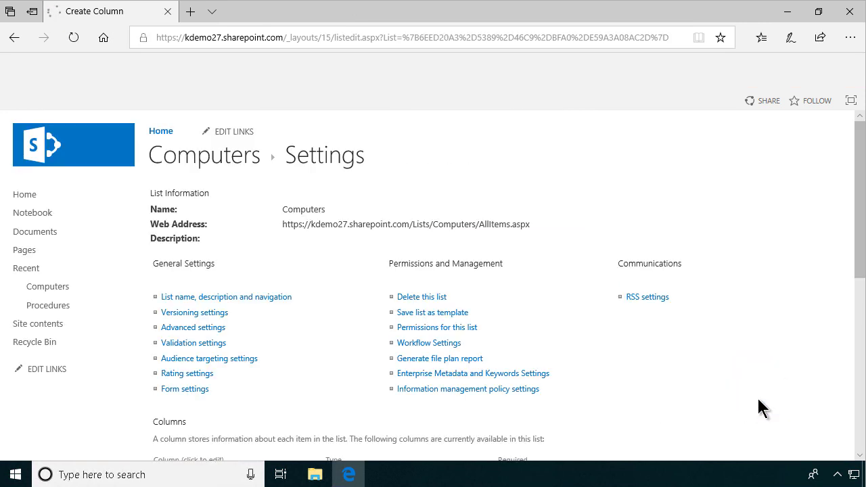
# Set column order to User 1 and Type of computer 2, then return to the Computers list
pyautogui.scroll(-3, 332, 351)
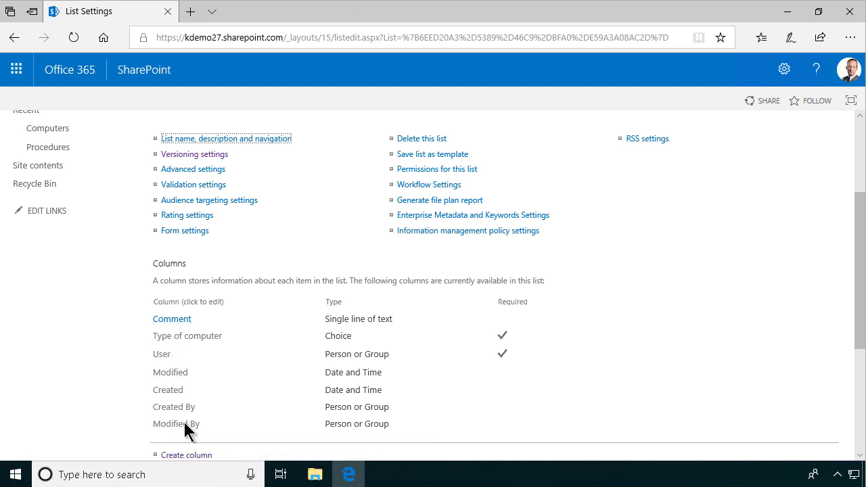
pyautogui.scroll(-2, 188, 433)
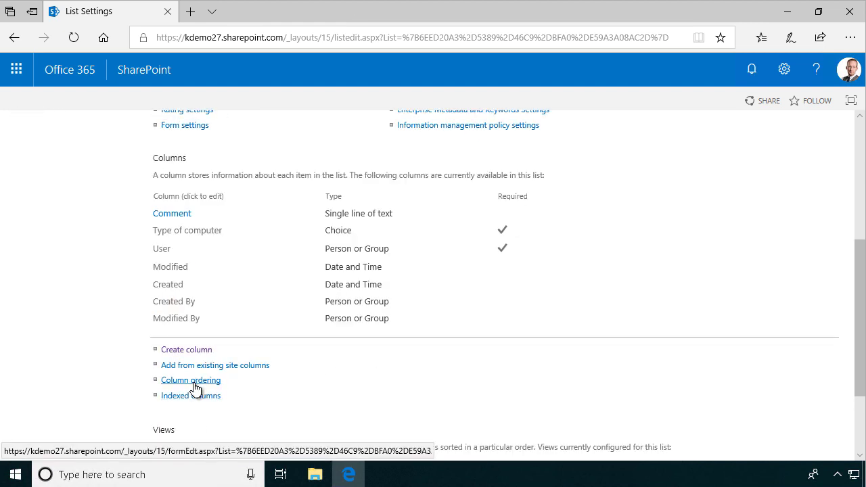
pyautogui.click(193, 382)
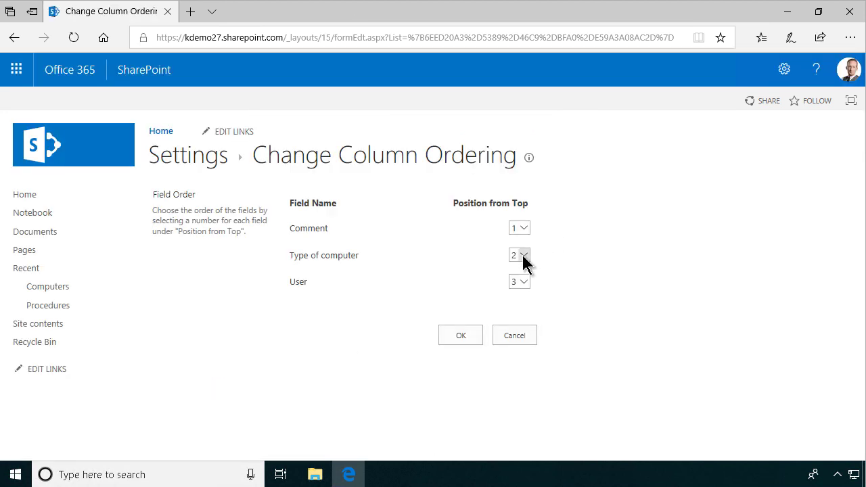
pyautogui.click(526, 278)
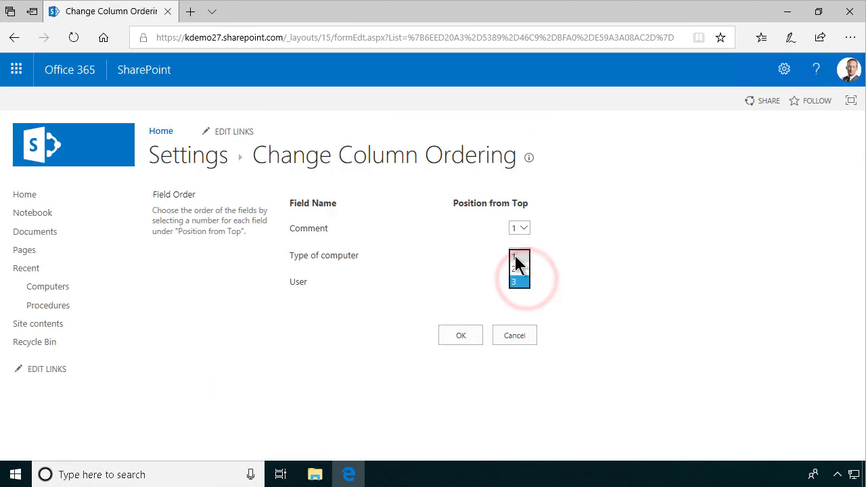
pyautogui.click(516, 252)
pyautogui.click(524, 259)
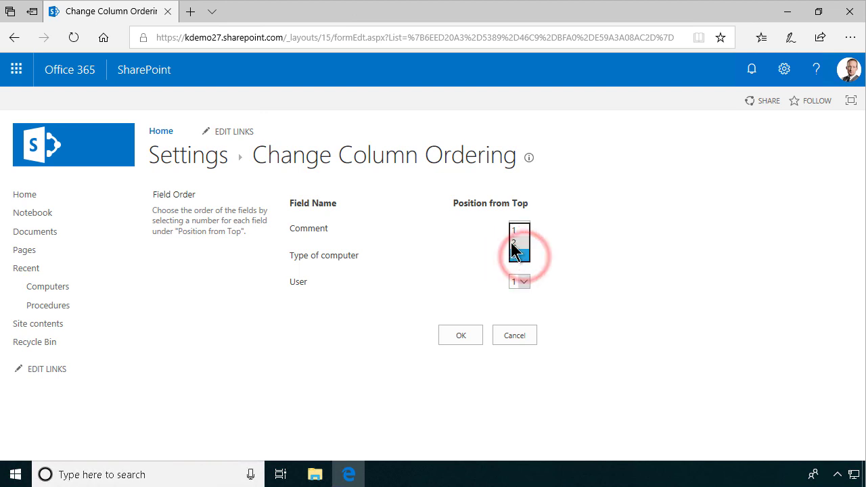
pyautogui.click(512, 242)
pyautogui.click(477, 335)
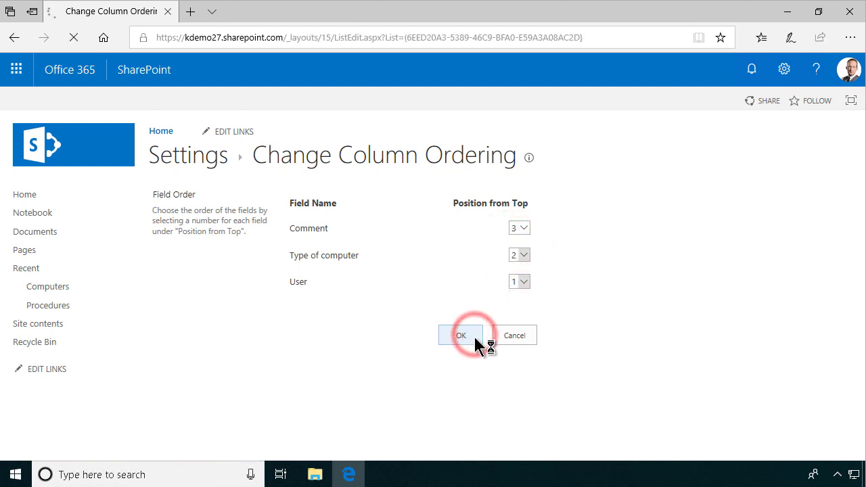
pyautogui.click(200, 162)
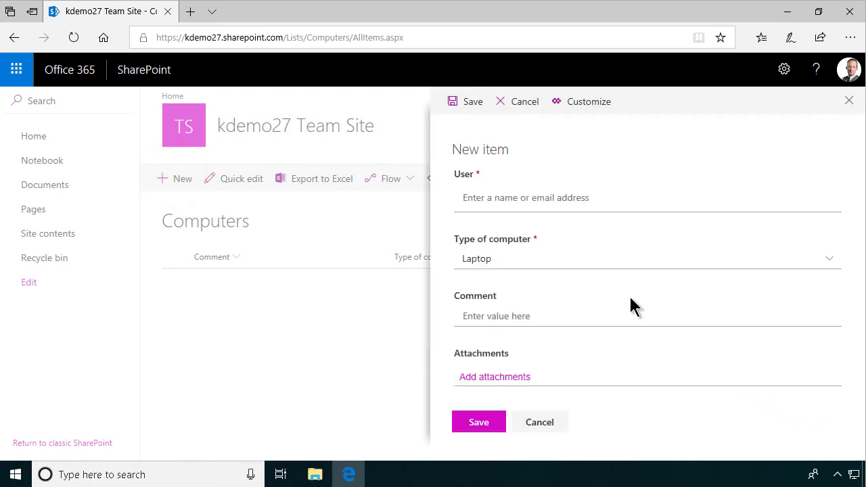
# Save a new item with the suggested person as User, Desktop type and comment 'Fast as possible'
pyautogui.click(504, 196)
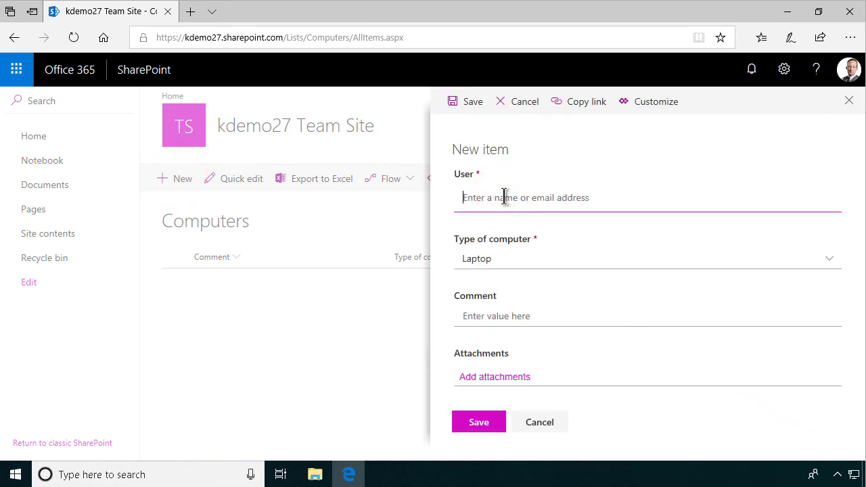
pyautogui.write('p')
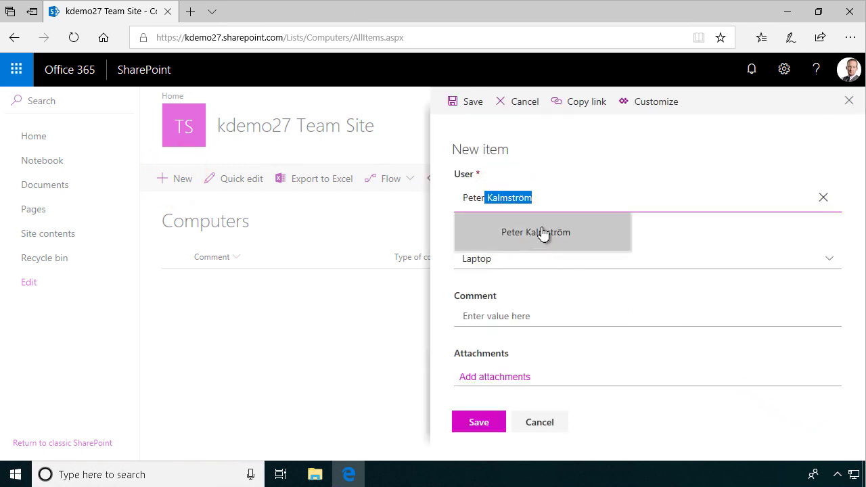
pyautogui.click(535, 234)
pyautogui.click(532, 268)
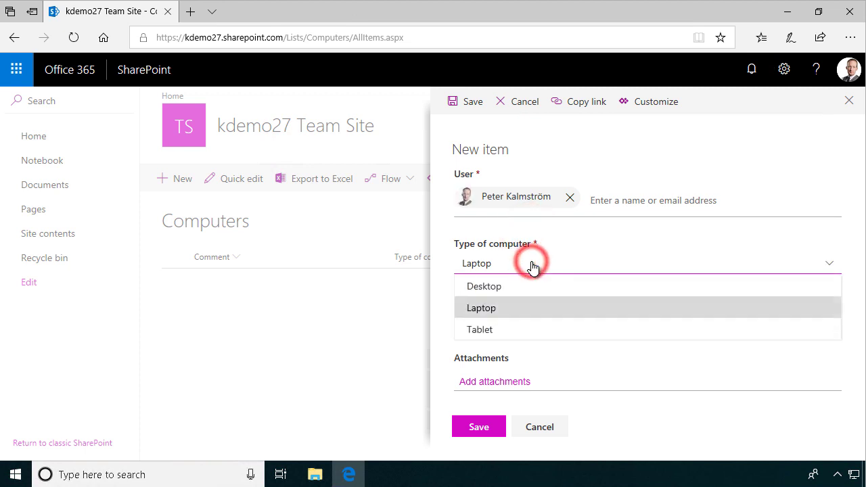
pyautogui.click(498, 289)
pyautogui.click(534, 313)
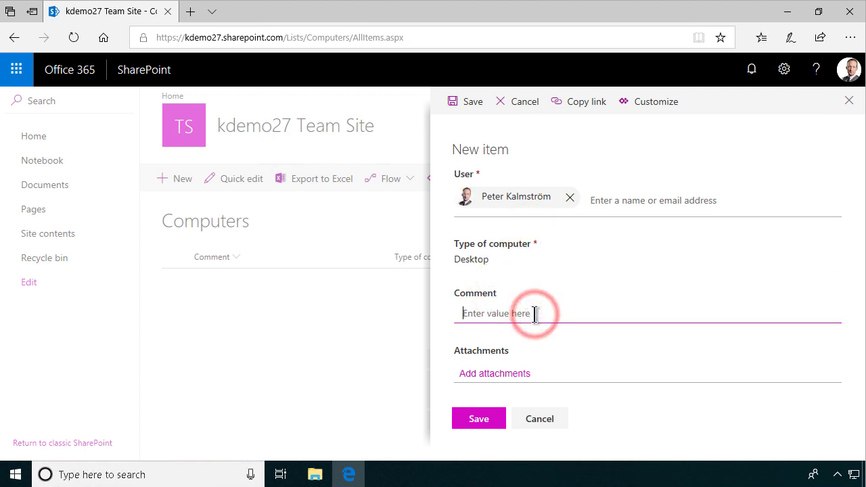
pyautogui.write('Fast as possible')
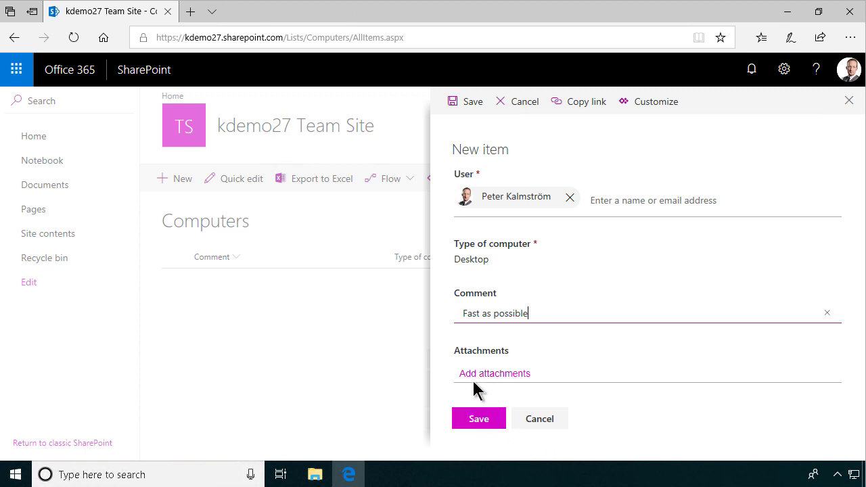
pyautogui.click(479, 420)
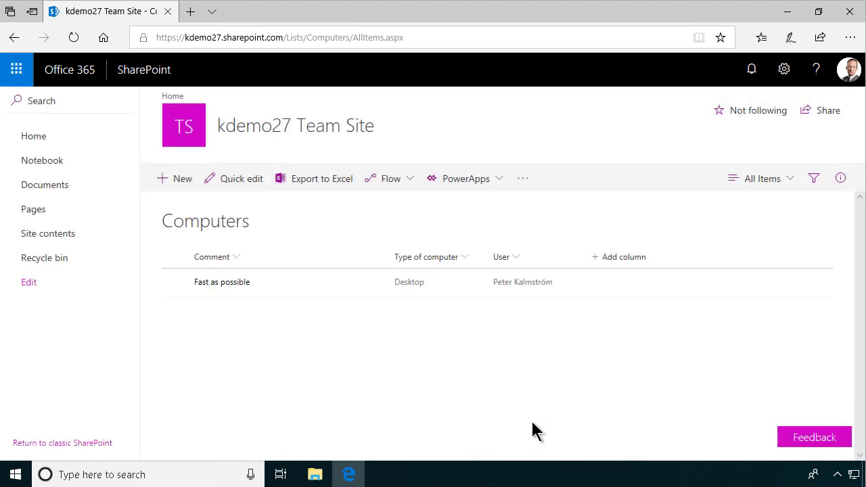